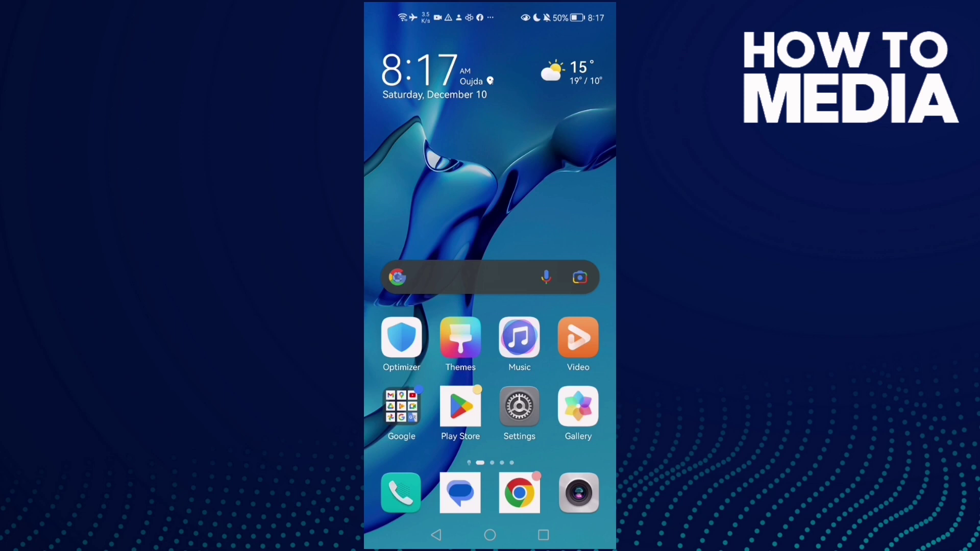
- Swipe the home screen left to the app page showing the VK icon
left_click_drag(562, 295, 414, 295)
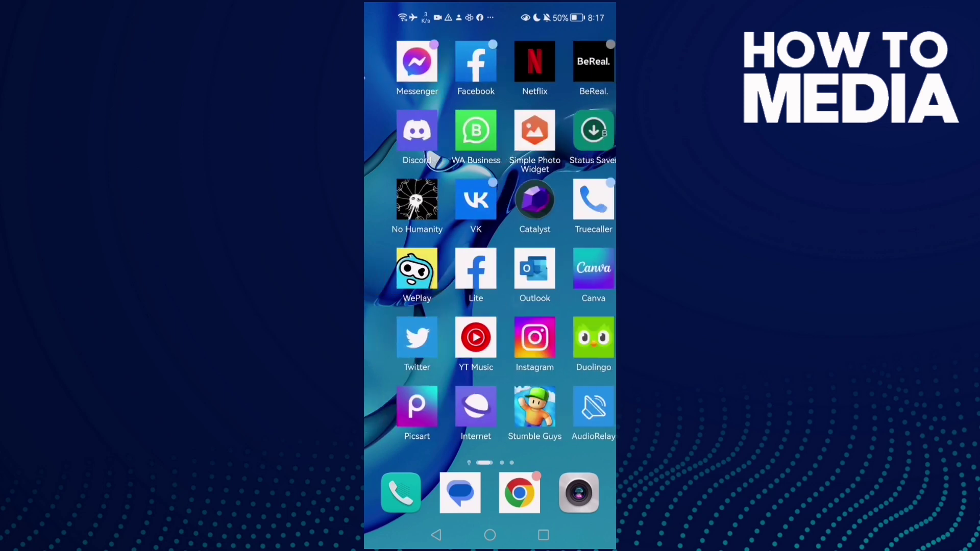
- Launch VK and go from the Home feed to your own profile page
left_click(460, 197)
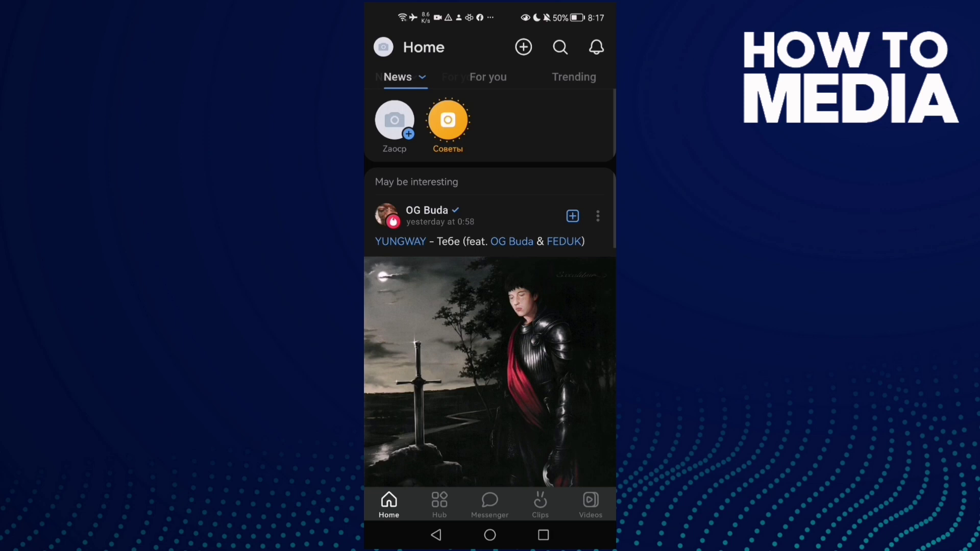
left_click(383, 46)
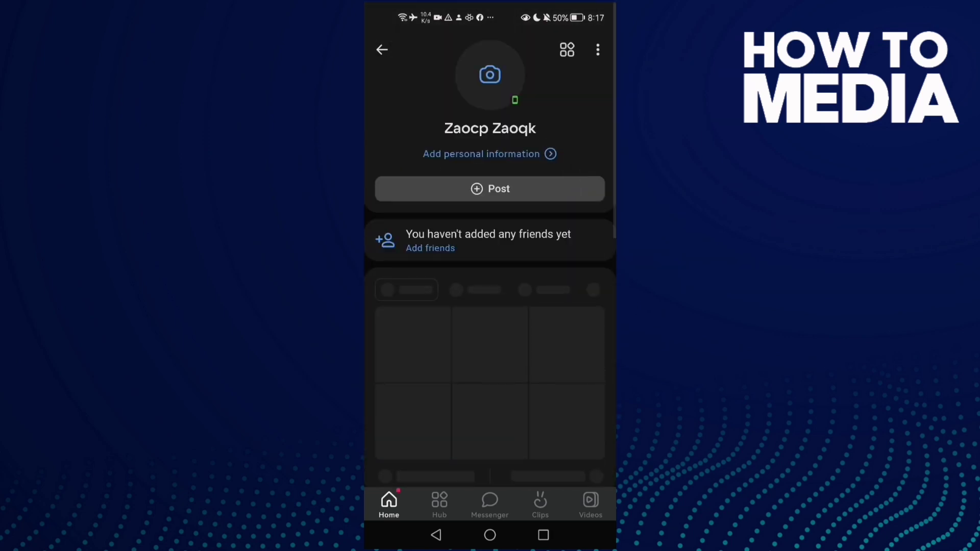
- Choose Edit profile from the profile's three-dot menu
left_click(597, 50)
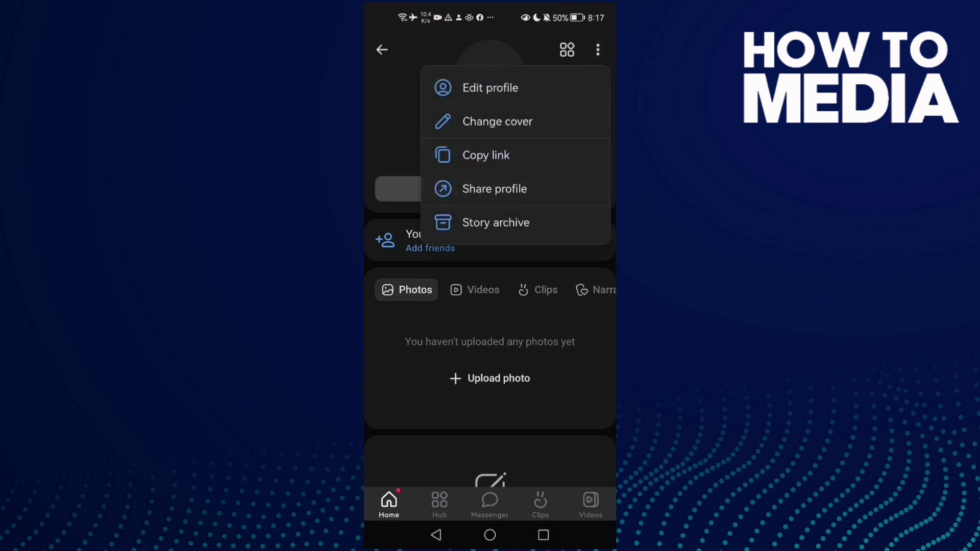
left_click(534, 89)
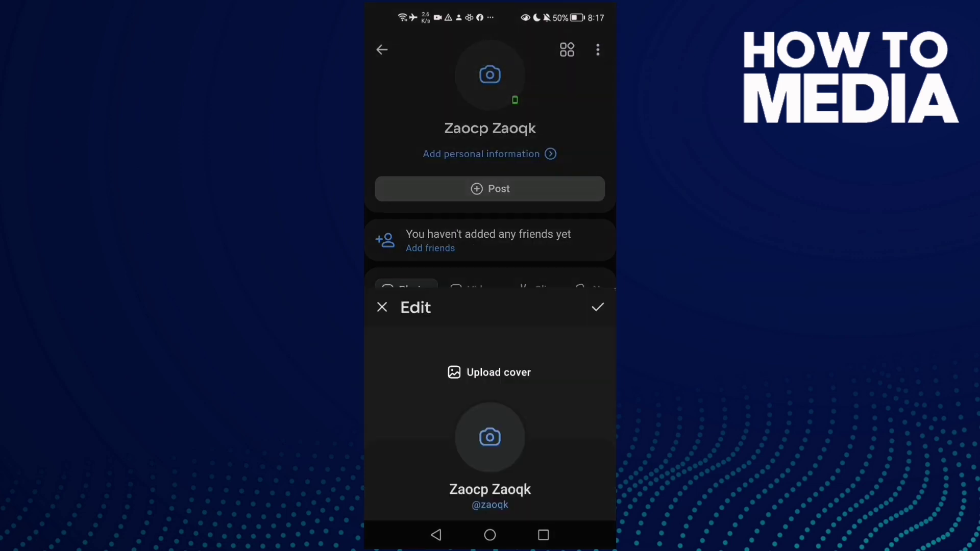
scroll(486, 311, "down", 3)
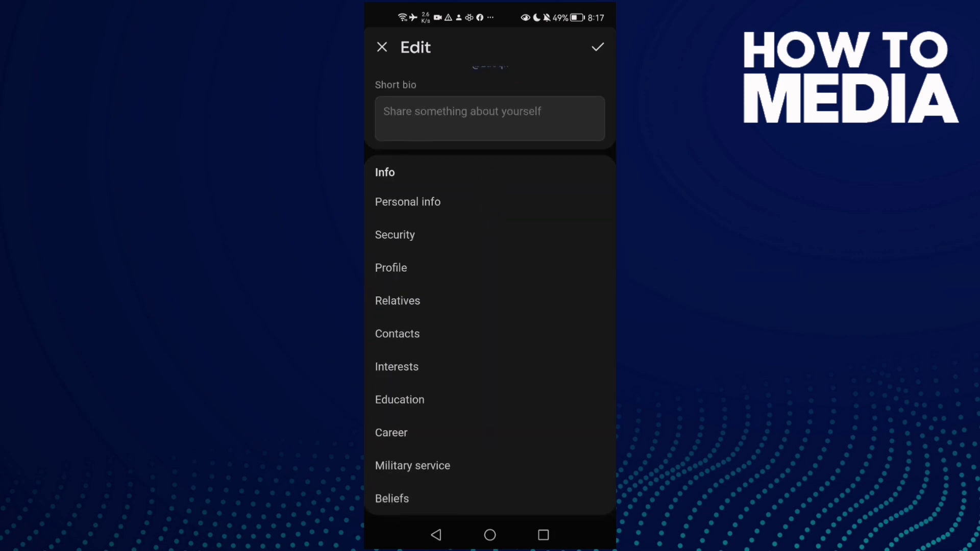
- Open Security settings and show the options for the linked Gmail address
left_click(423, 232)
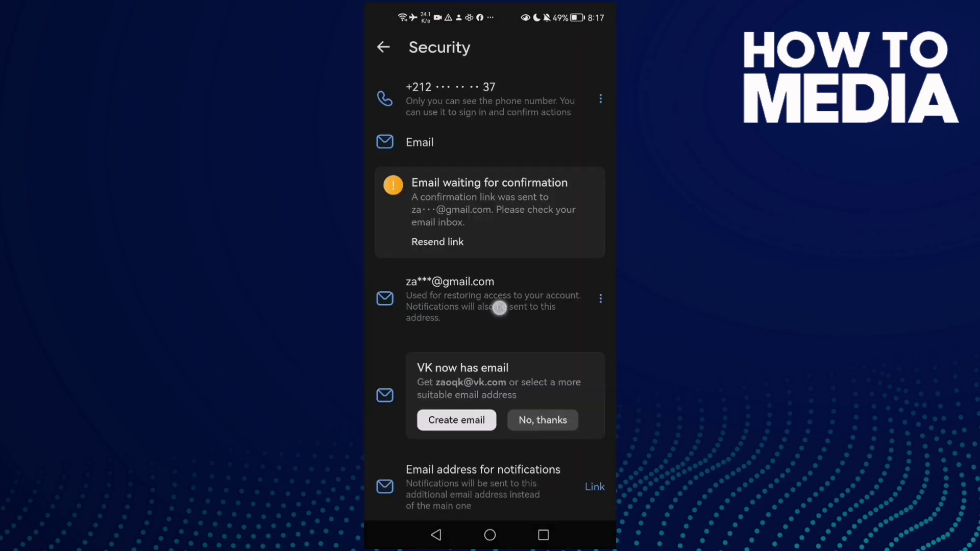
left_click(601, 299)
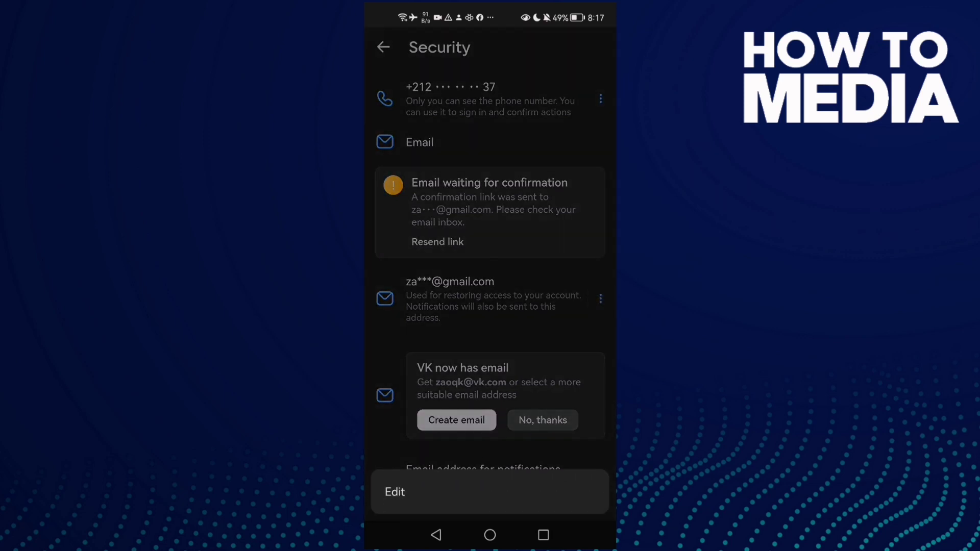
- Choose Edit for the Gmail address and focus the empty new email field
left_click(405, 499)
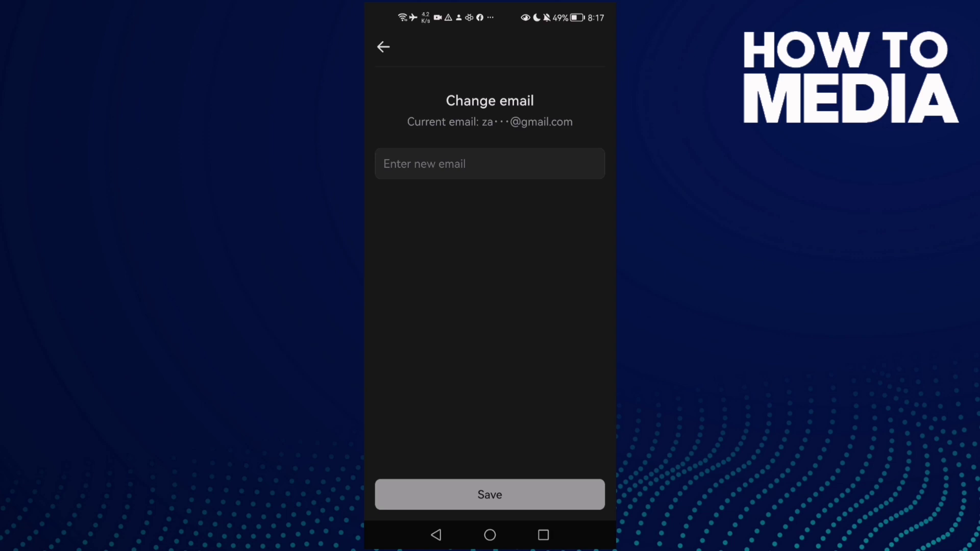
left_click(442, 171)
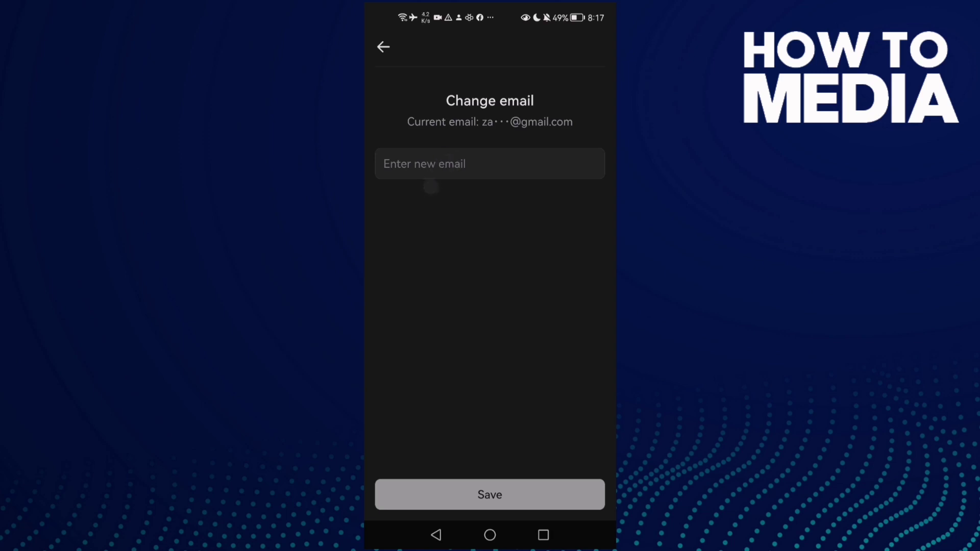